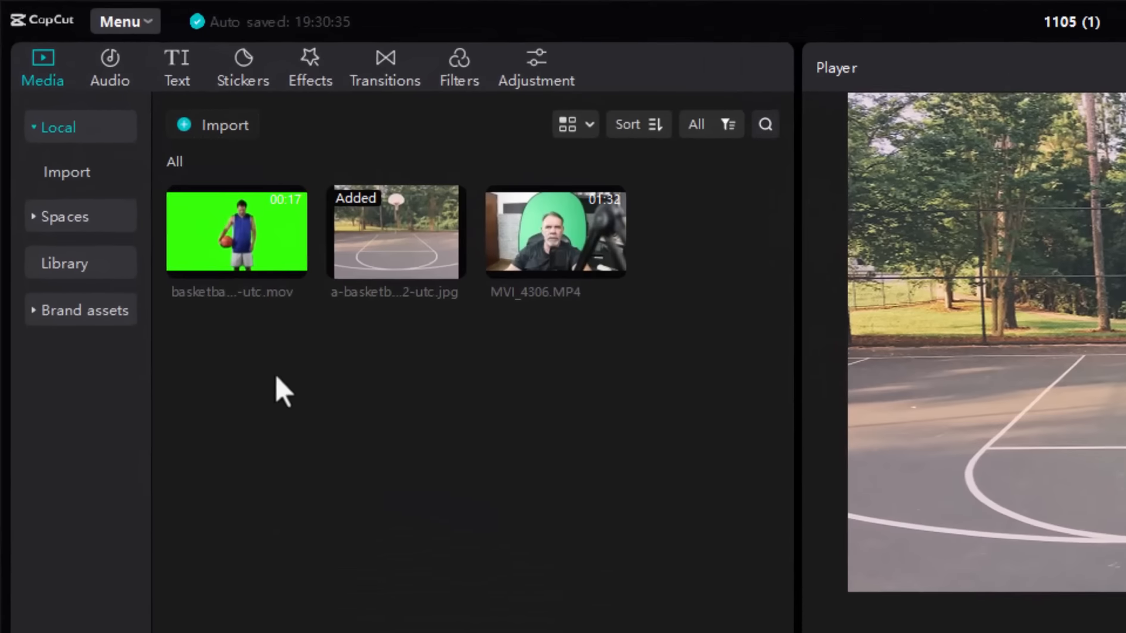
# - Add the green-screen basketball player clip on a track above the court image and trim its end to the 5-second image length
pyautogui.moveTo(135, 156)
pyautogui.click(245, 282)
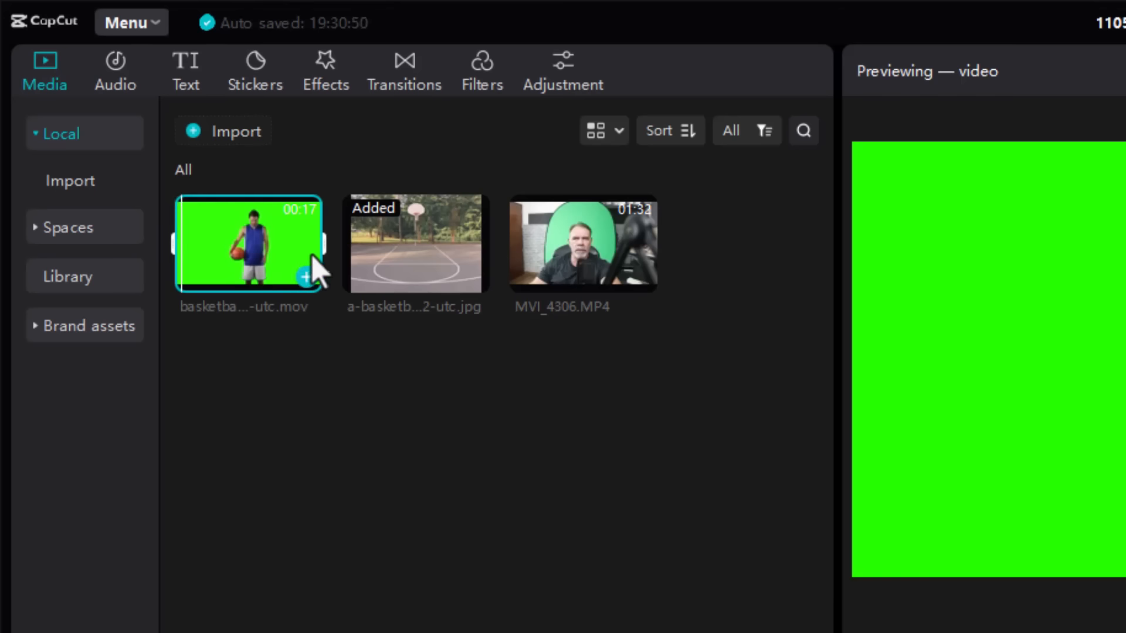
pyautogui.moveTo(328, 246); pyautogui.dragTo(193, 534)
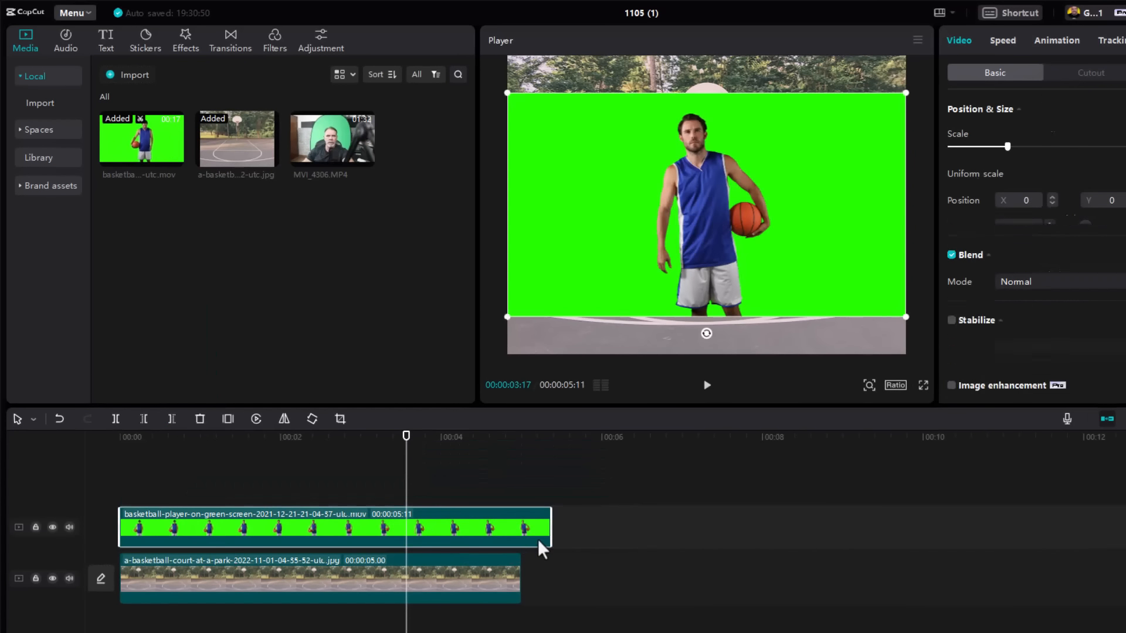
pyautogui.moveTo(551, 537); pyautogui.dragTo(522, 537)
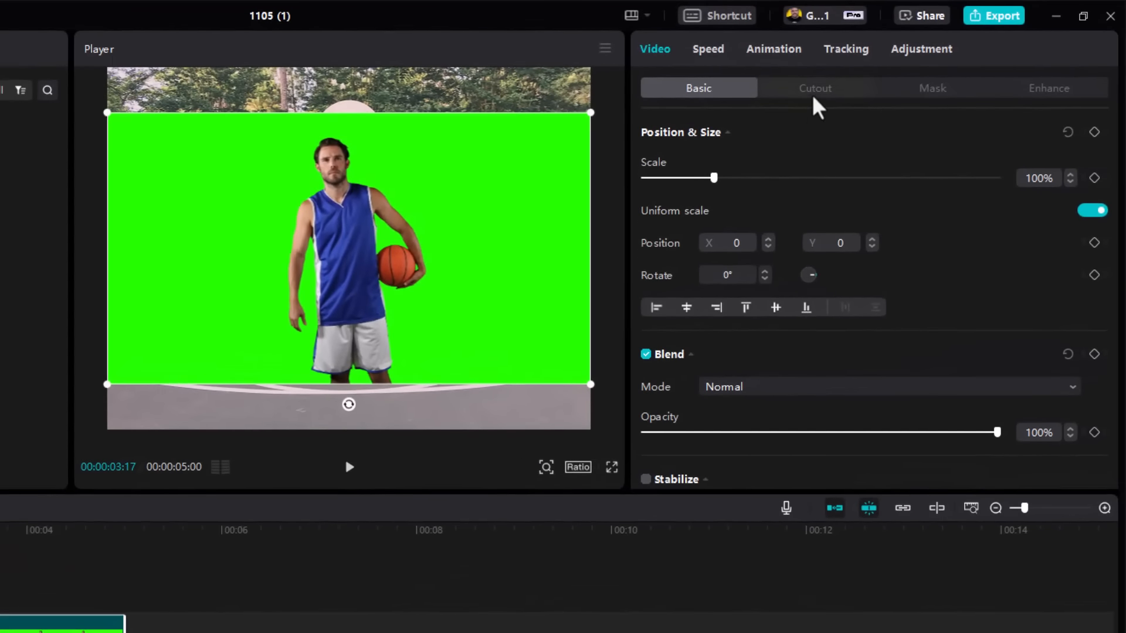
# - Enable chroma key on the basketball player clip, pick the green background as key color, and set the strength to 57
pyautogui.click(815, 89)
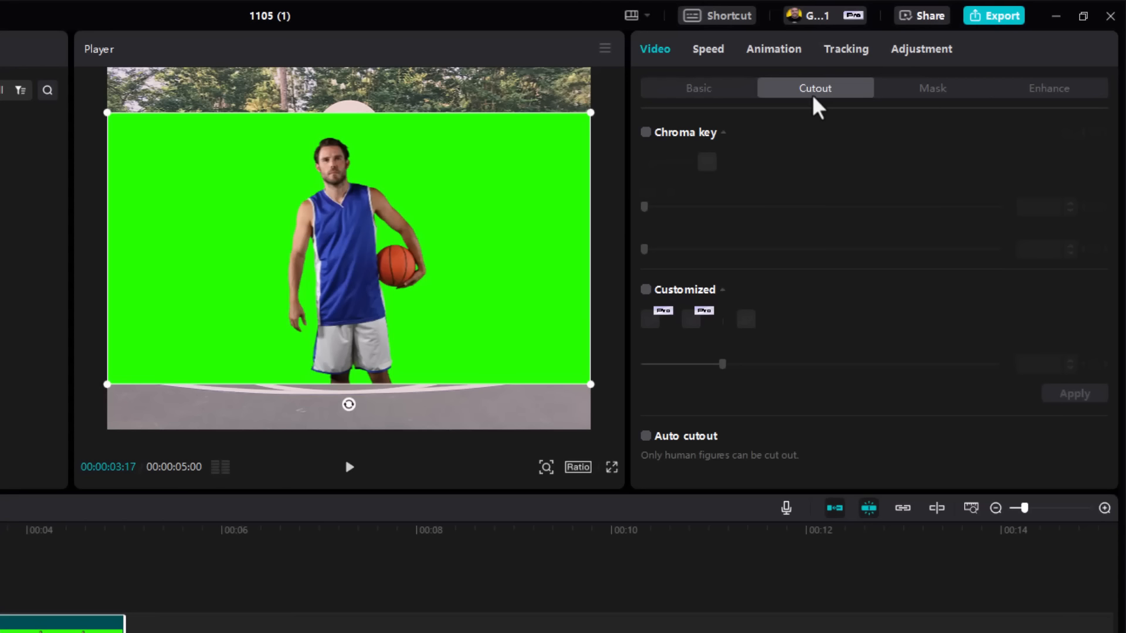
pyautogui.click(646, 133)
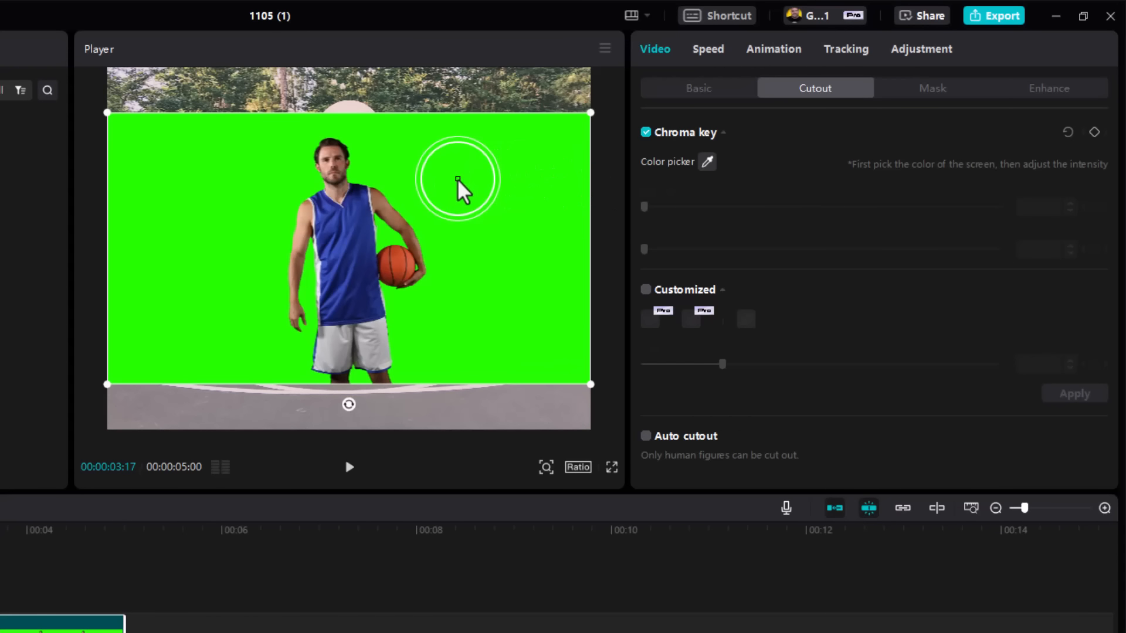
pyautogui.click(458, 179)
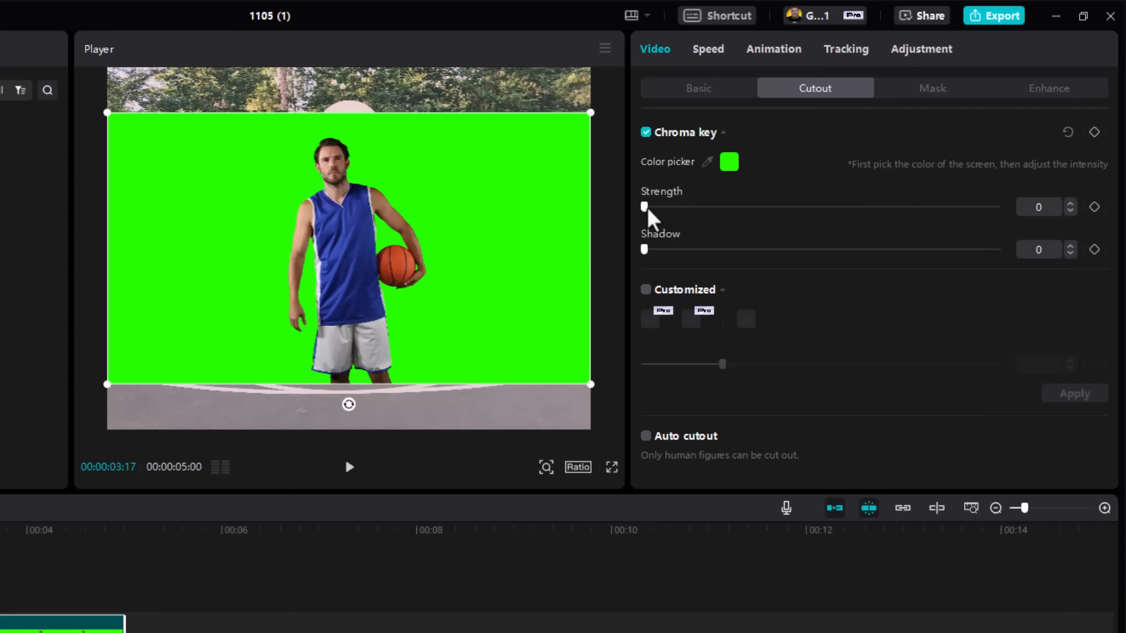
pyautogui.moveTo(648, 207); pyautogui.dragTo(837, 217)
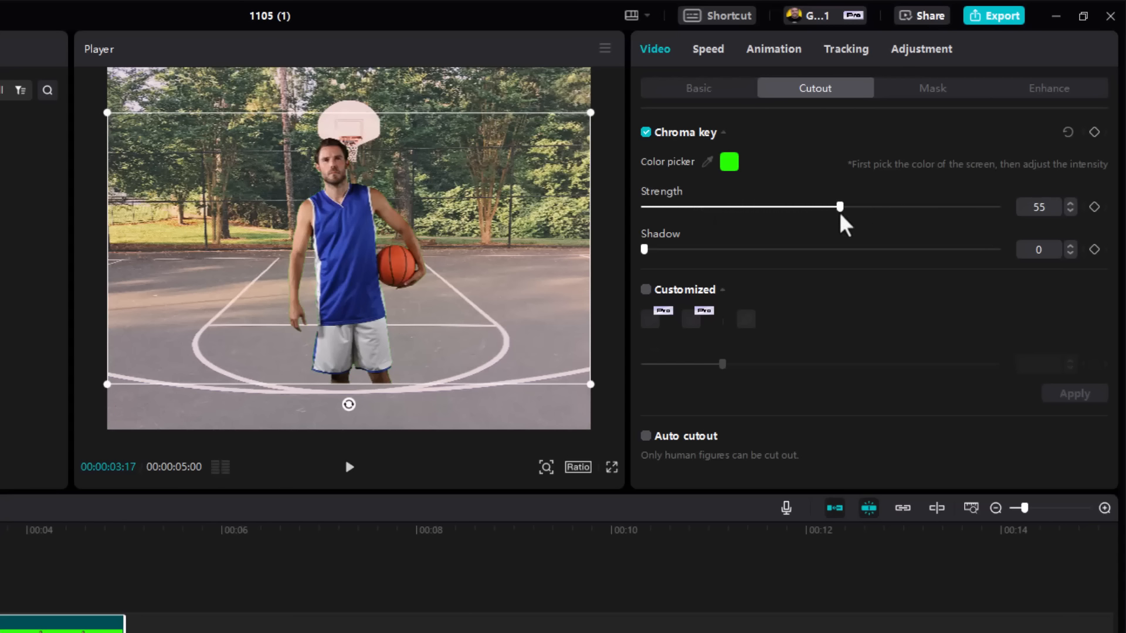
# - Move the basketball player down to the lower edge of the court image and preview the composite full screen
pyautogui.moveTo(381, 249); pyautogui.dragTo(382, 288)
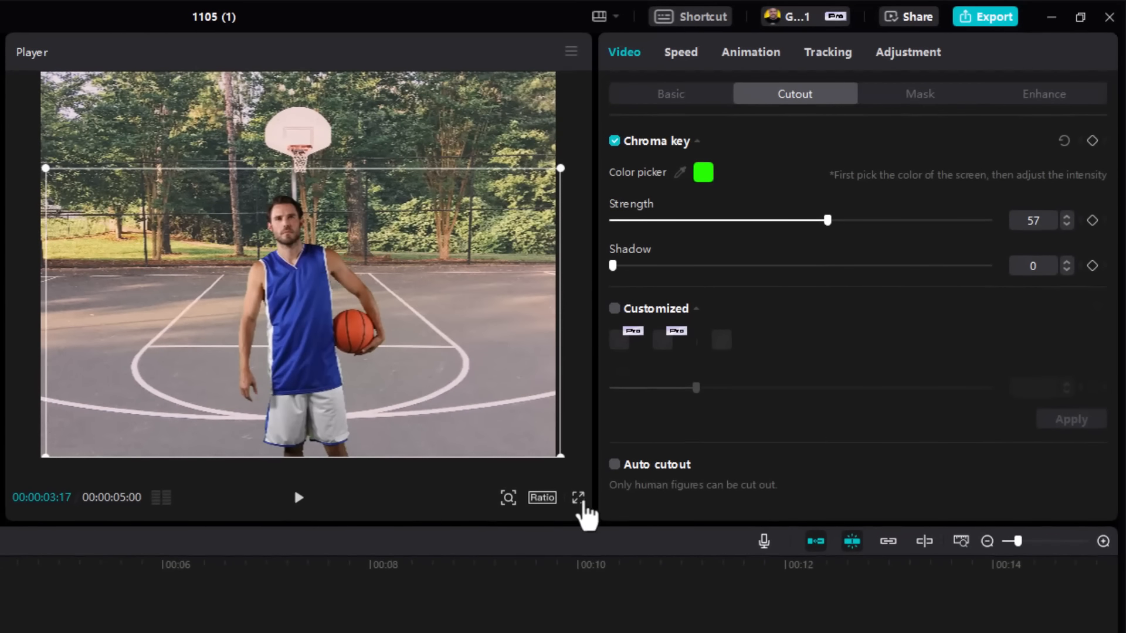
pyautogui.click(577, 497)
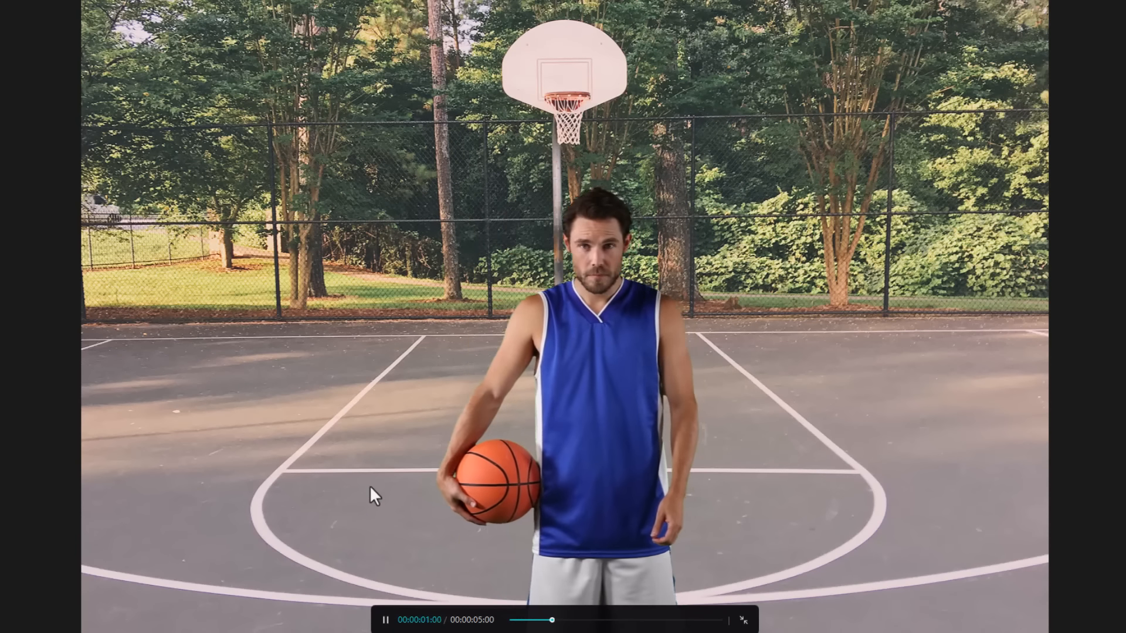
pyautogui.press('Escape')
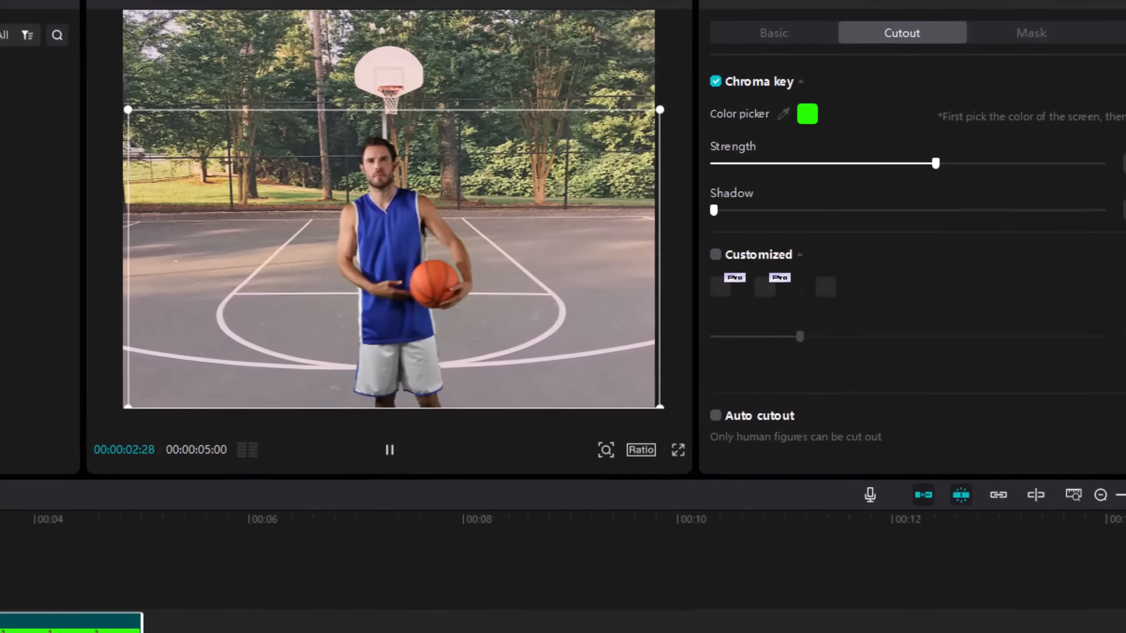
pyautogui.press('space')
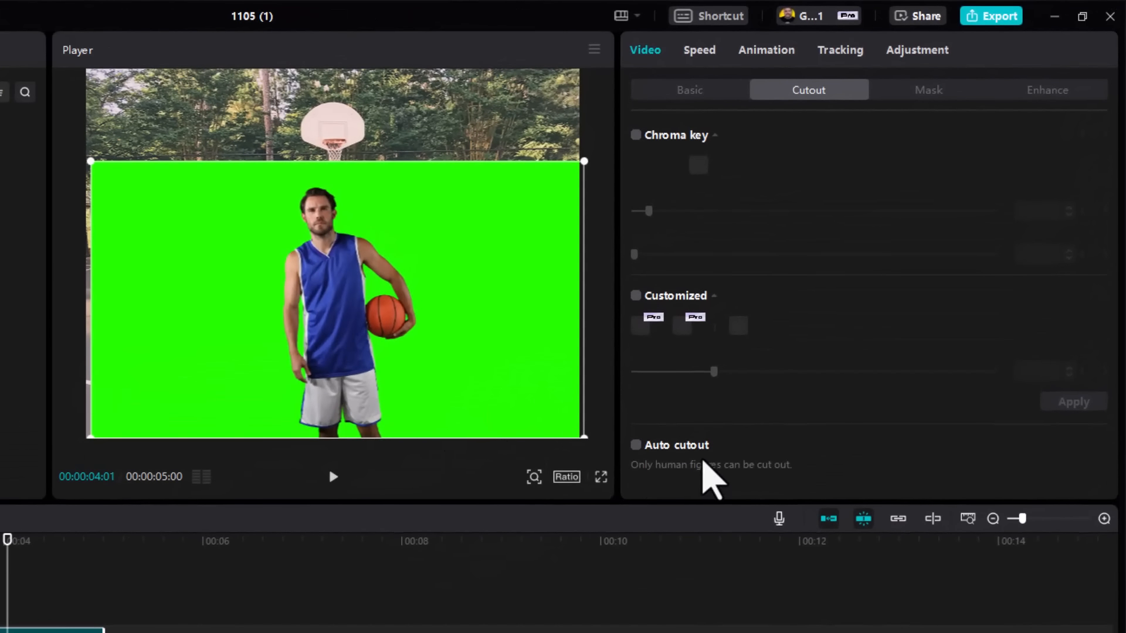
# - Cut out the basketball player with auto cutout and re-enable chroma key at a slightly higher strength to clear leftover green edges
pyautogui.click(698, 490)
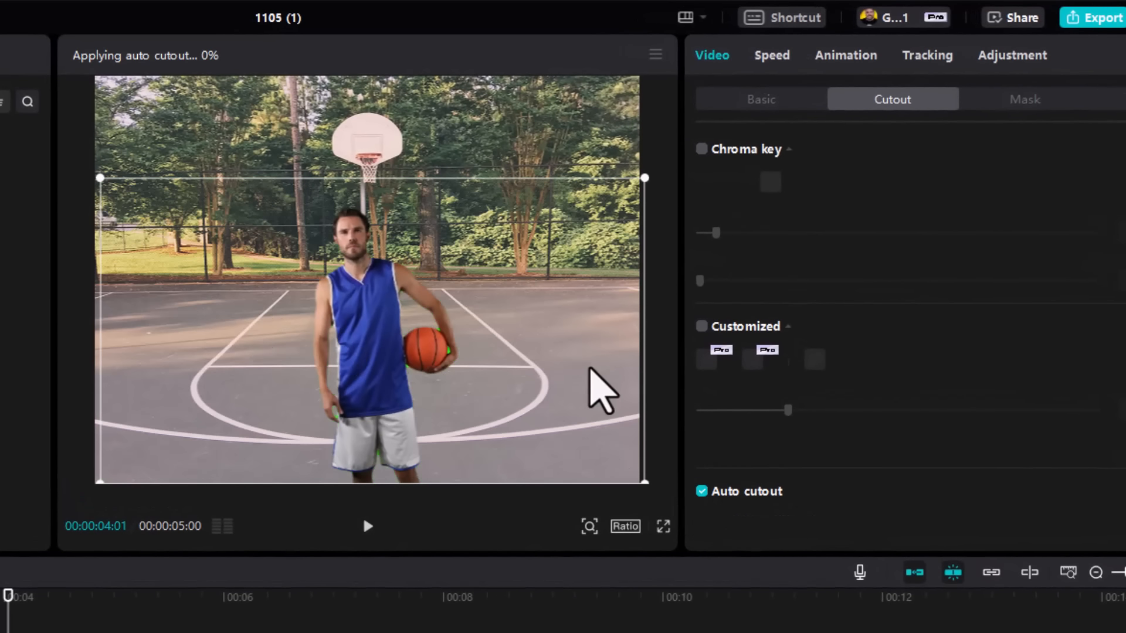
pyautogui.click(663, 525)
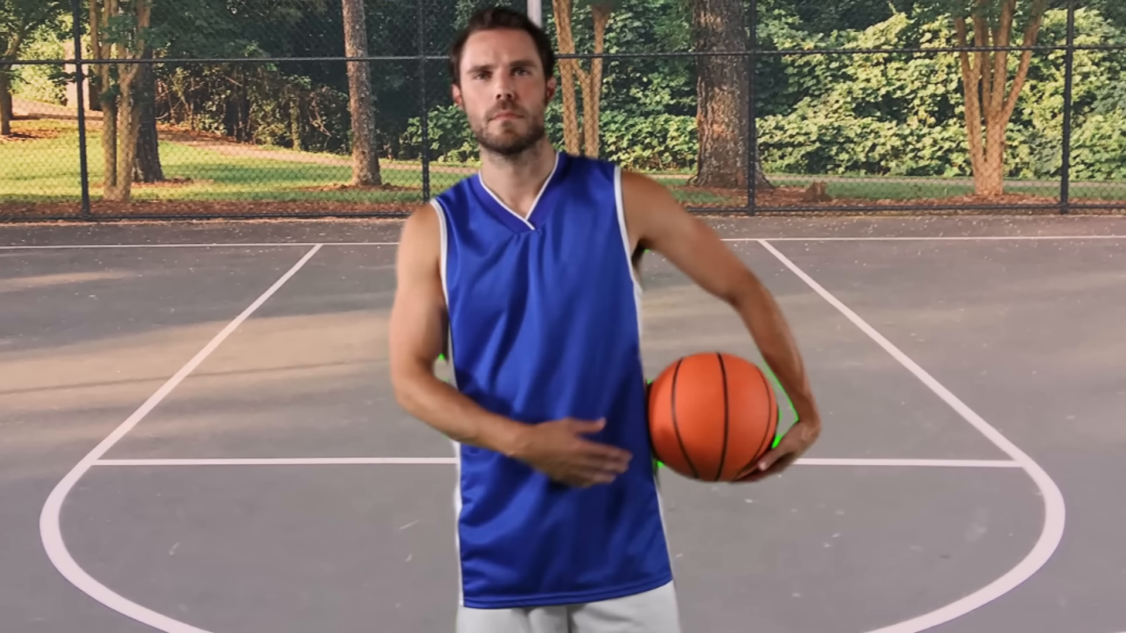
pyautogui.press('Escape')
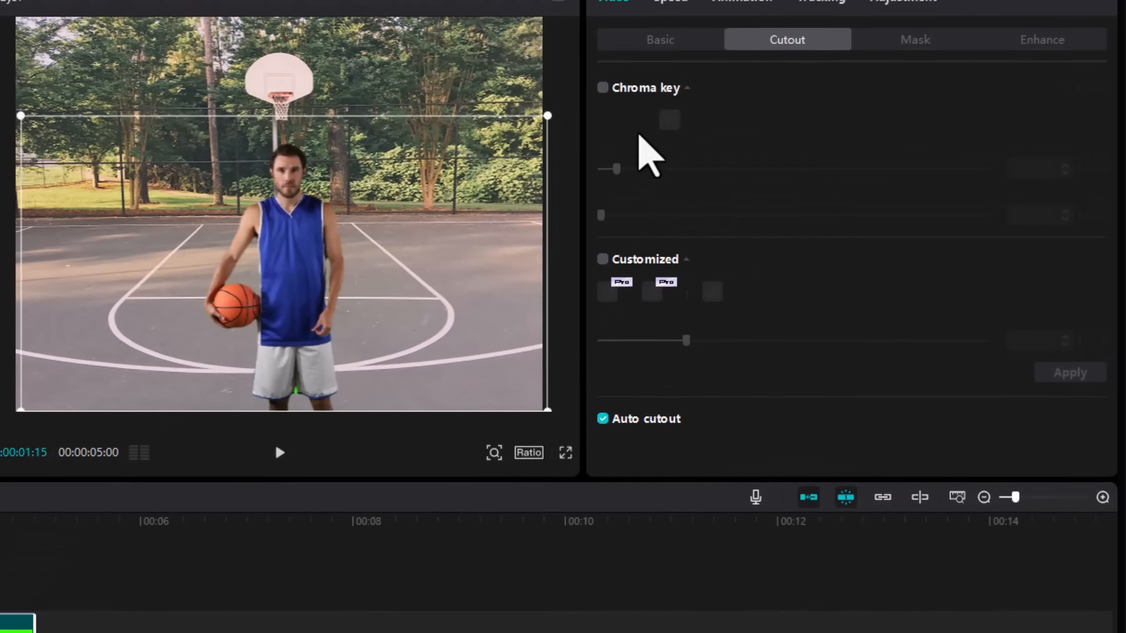
pyautogui.click(602, 88)
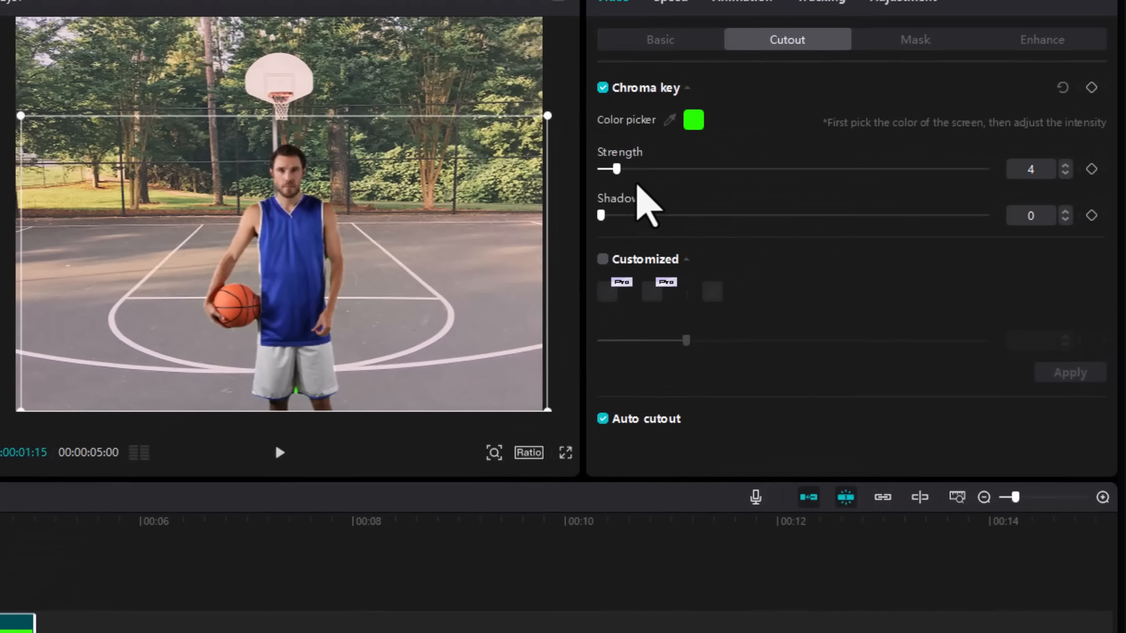
pyautogui.moveTo(617, 170); pyautogui.dragTo(669, 183)
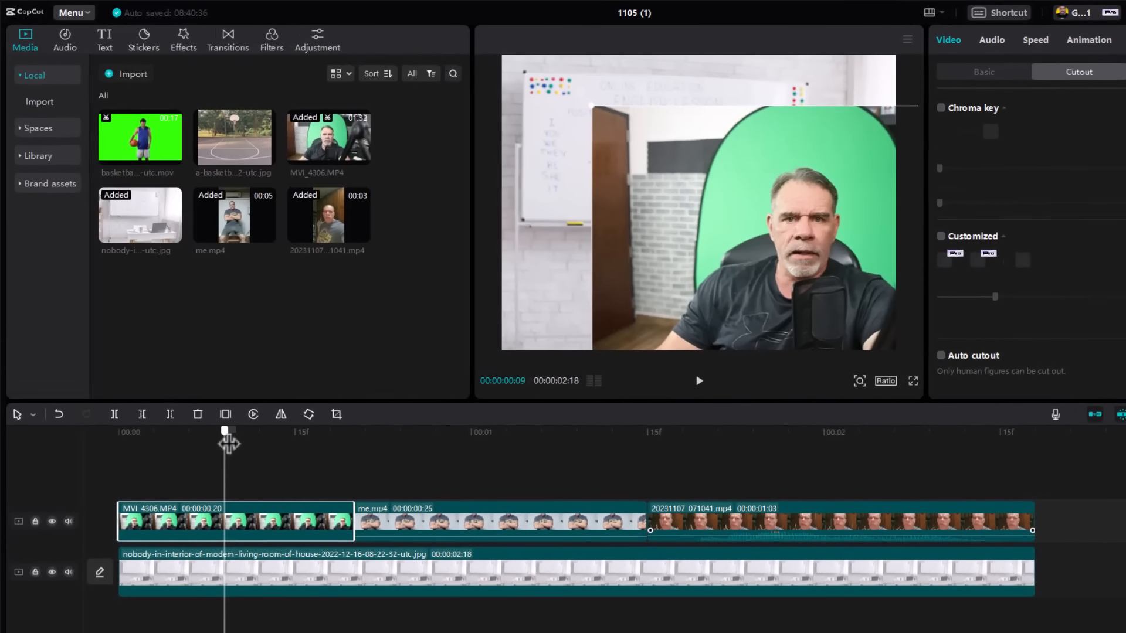
# - Scrub through the three clips of the man over the white classroom background and return to the first clip
pyautogui.moveTo(232, 444); pyautogui.dragTo(529, 457)
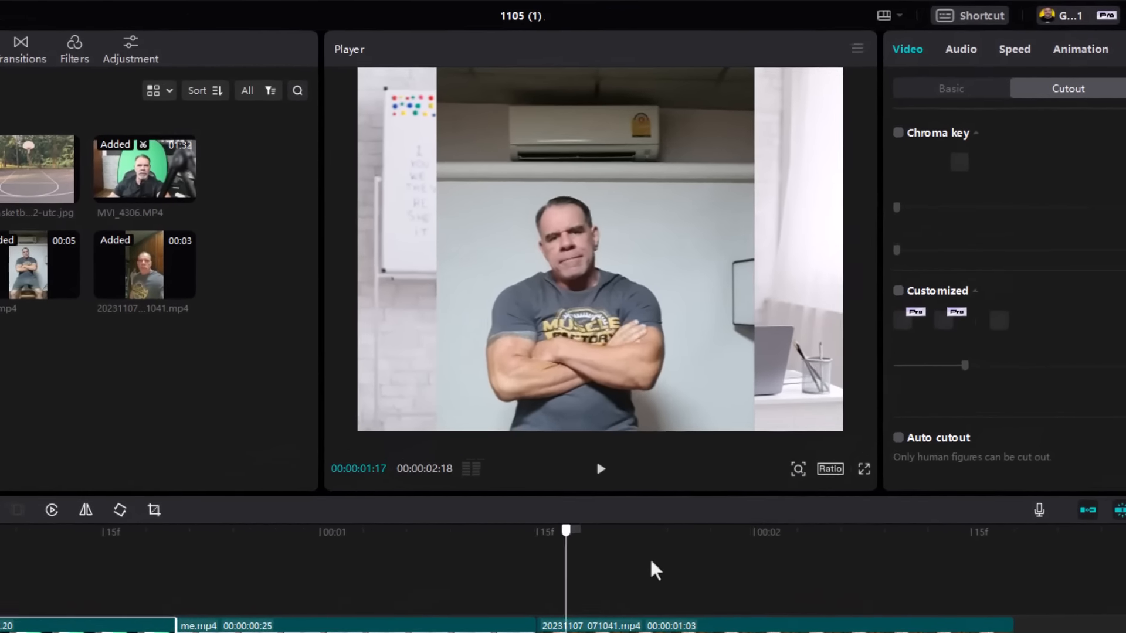
pyautogui.click(834, 467)
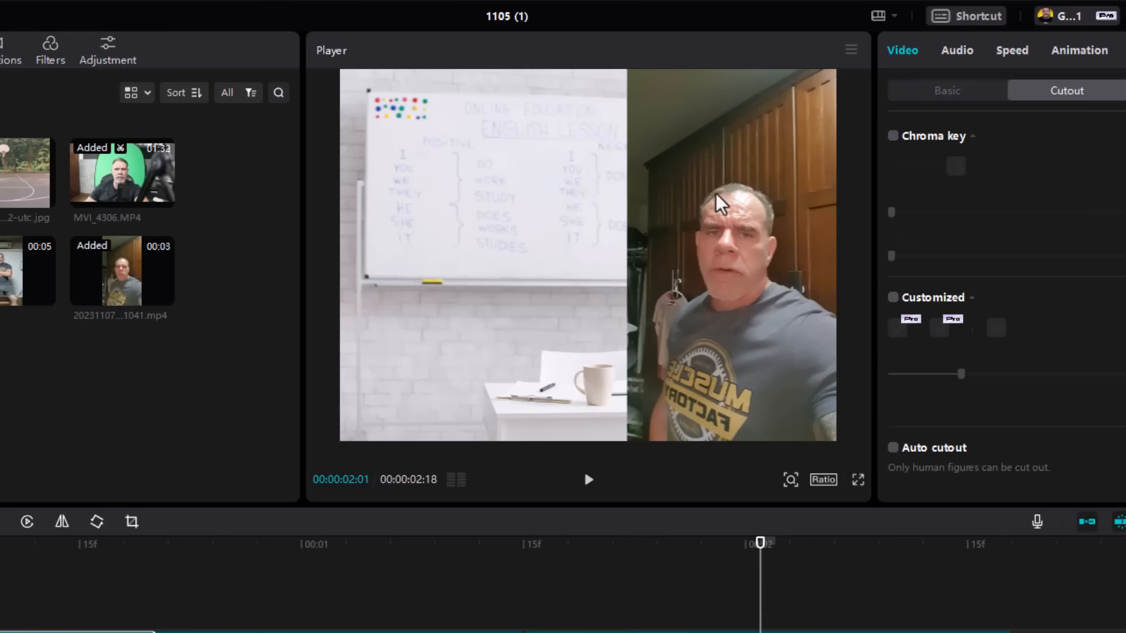
pyautogui.moveTo(766, 560); pyautogui.dragTo(207, 426)
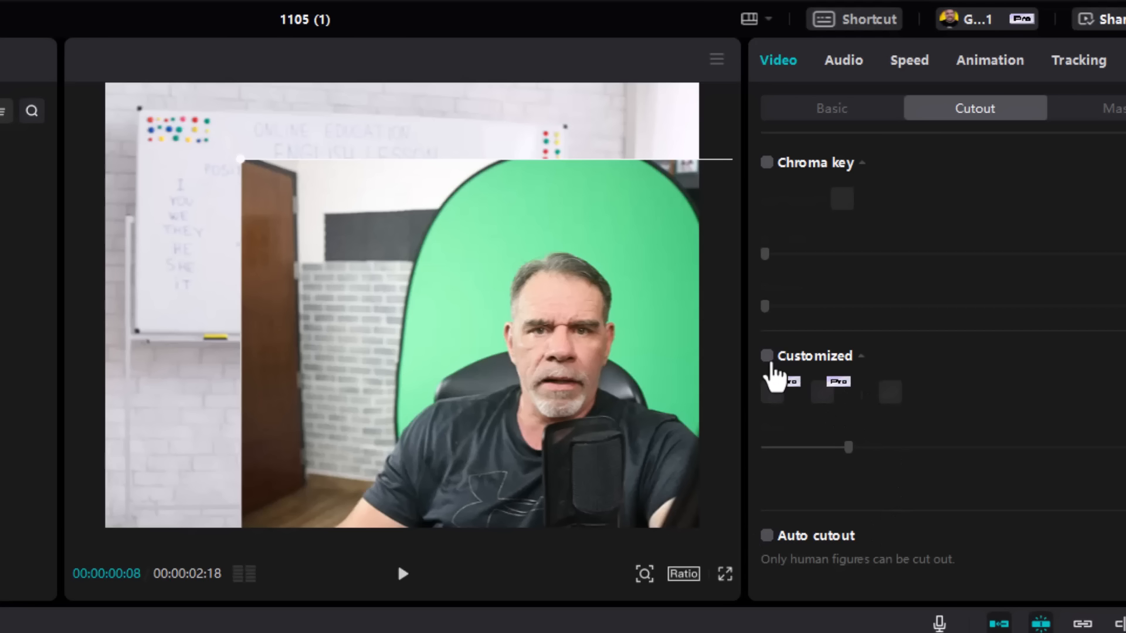
# - Turn on customized cutout for MVI_4306.MP4 and paint over the man's face, shoulder and torso with the Smart brush
pyautogui.click(766, 356)
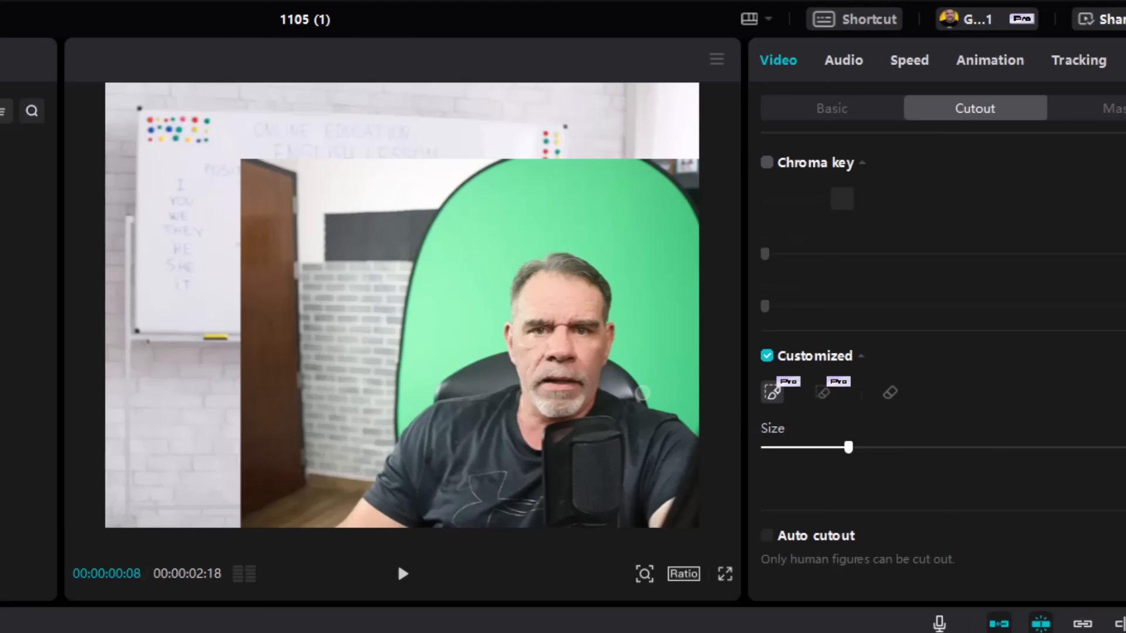
pyautogui.moveTo(561, 335); pyautogui.dragTo(558, 373)
pyautogui.moveTo(505, 429); pyautogui.dragTo(401, 507)
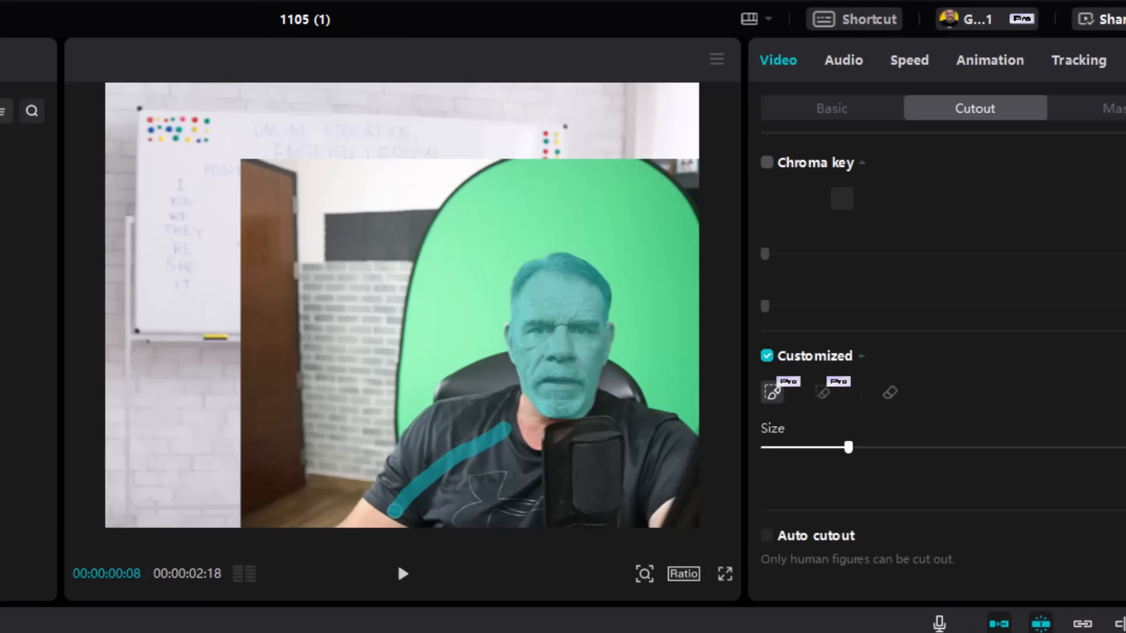
pyautogui.moveTo(581, 447); pyautogui.dragTo(674, 503)
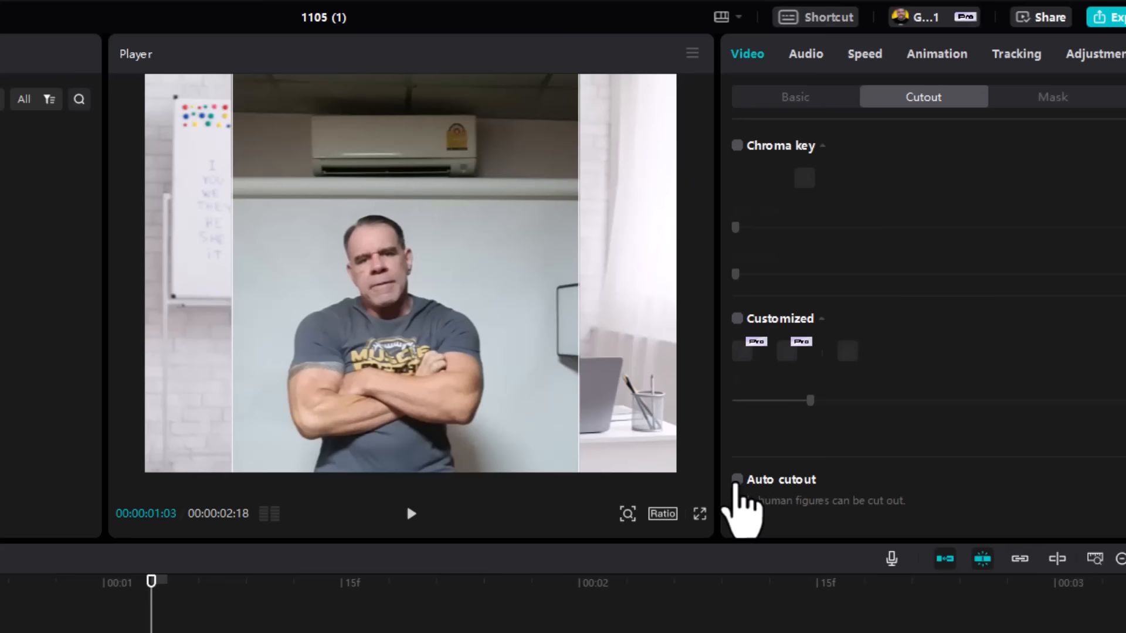
# - Apply auto cutout to the me.mp4 clip and scrub through it to check the edges
pyautogui.click(736, 479)
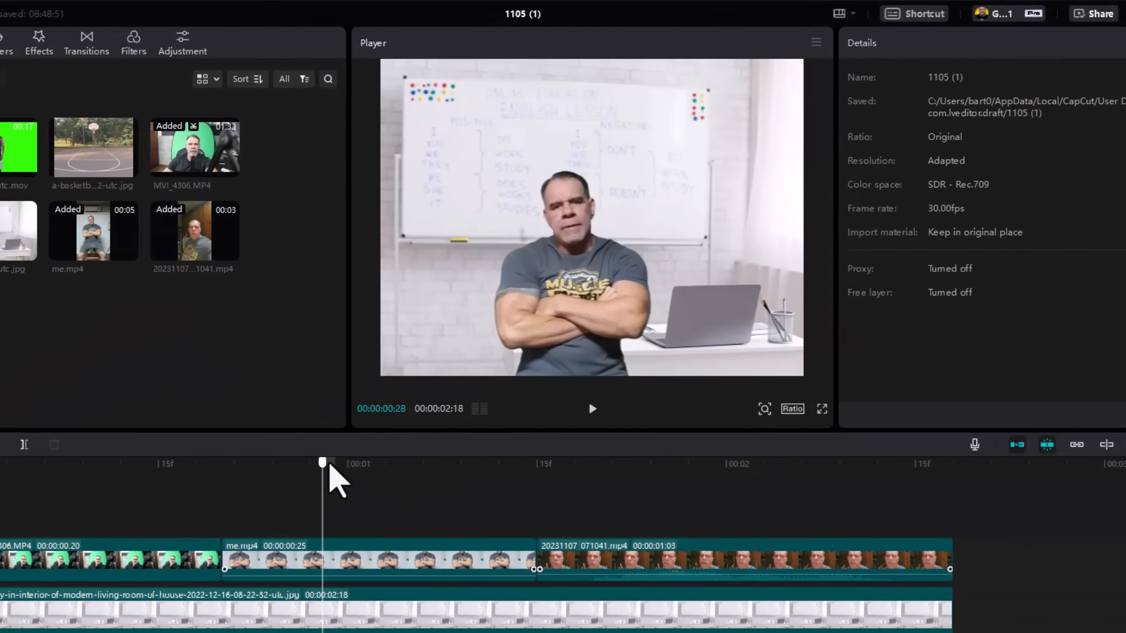
pyautogui.moveTo(326, 463); pyautogui.dragTo(378, 451)
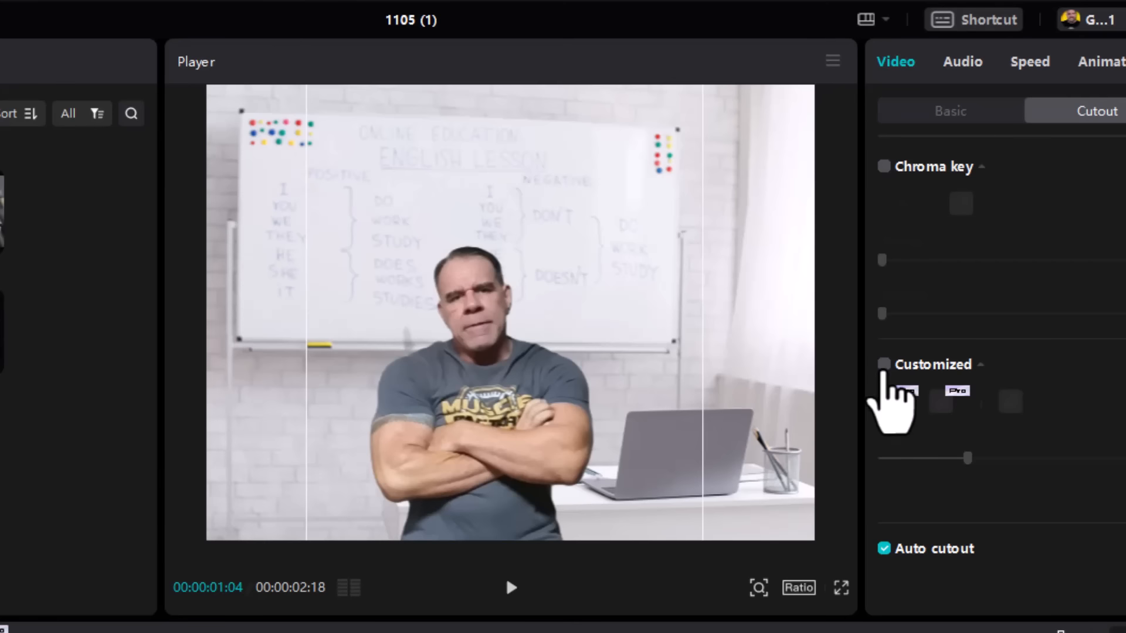
# - Turn on customized cutout for me.mp4, erase the leftover patch above the man's shoulder, and apply the cutout
pyautogui.click(884, 364)
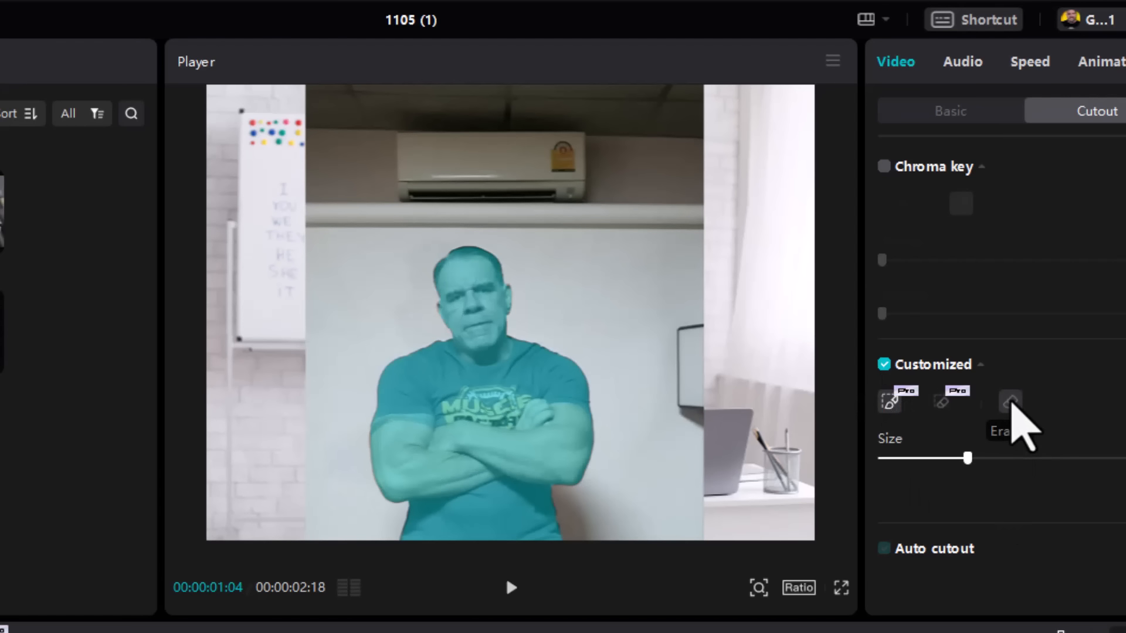
pyautogui.click(1010, 401)
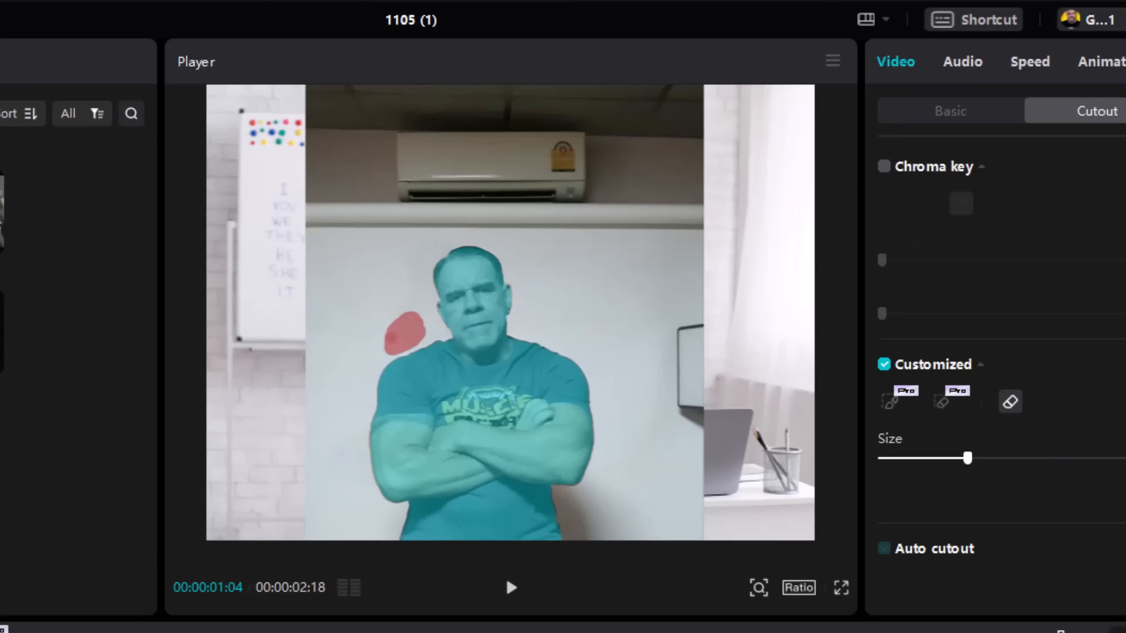
pyautogui.moveTo(392, 338); pyautogui.dragTo(423, 324)
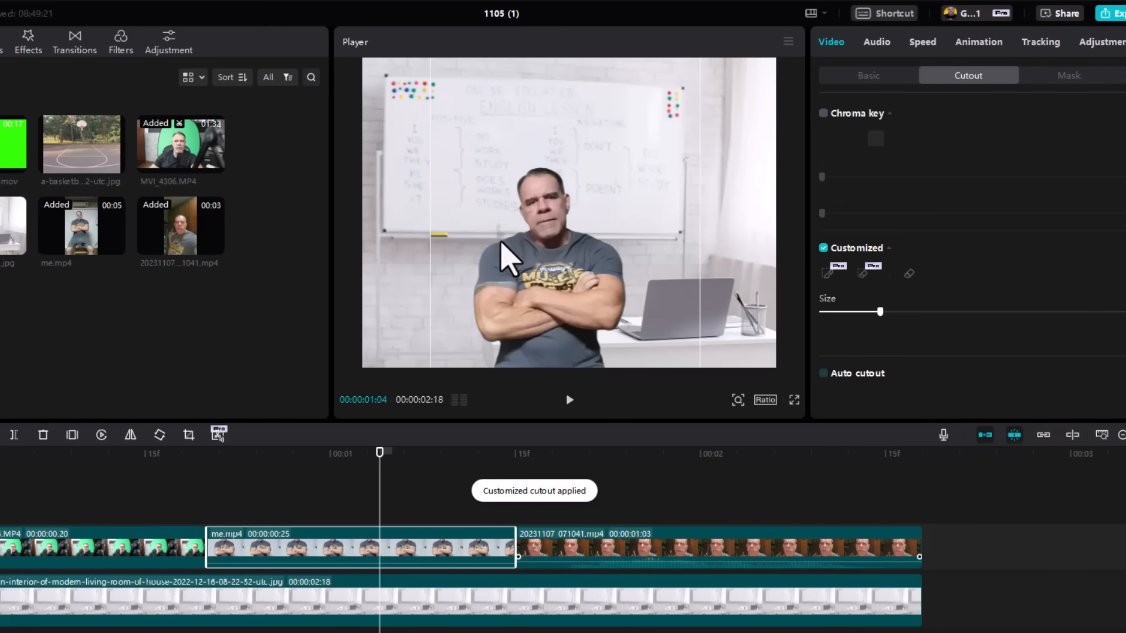
# - Scrub back and forth through me.mp4 to examine the customized cutout around the man's shoulder
pyautogui.moveTo(375, 467); pyautogui.dragTo(269, 469)
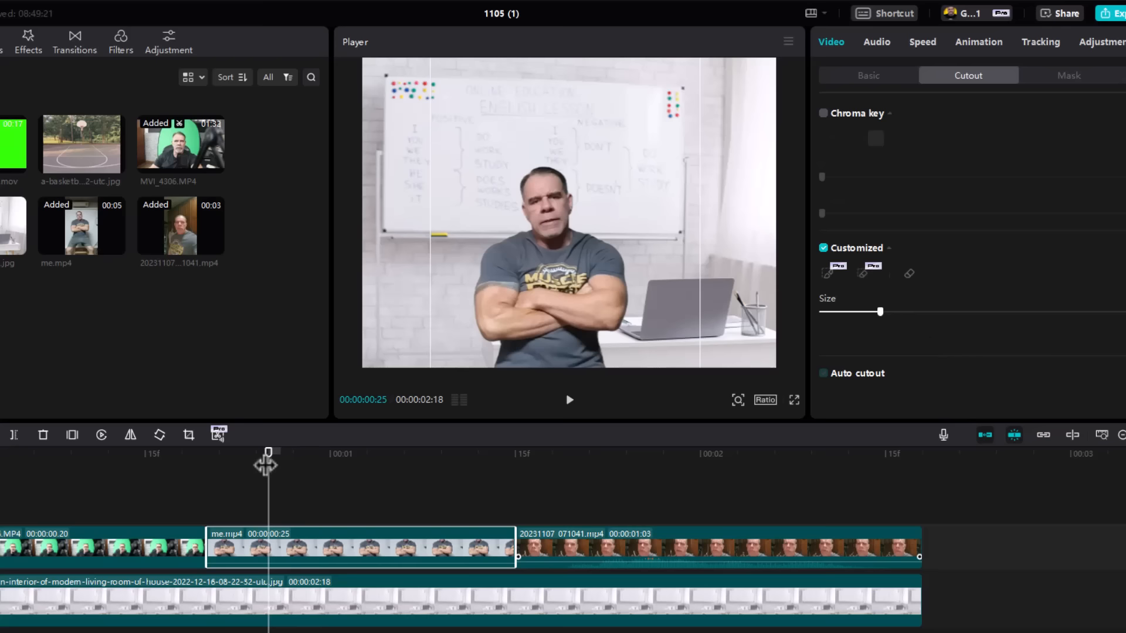
pyautogui.moveTo(267, 460); pyautogui.dragTo(370, 467)
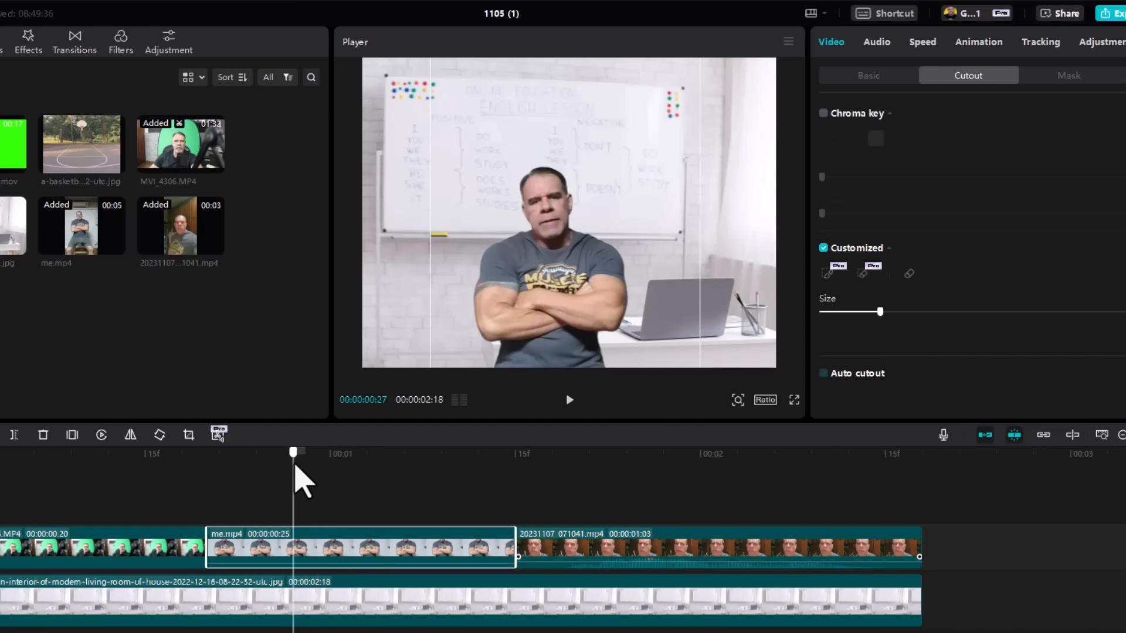
pyautogui.moveTo(303, 481); pyautogui.dragTo(389, 469)
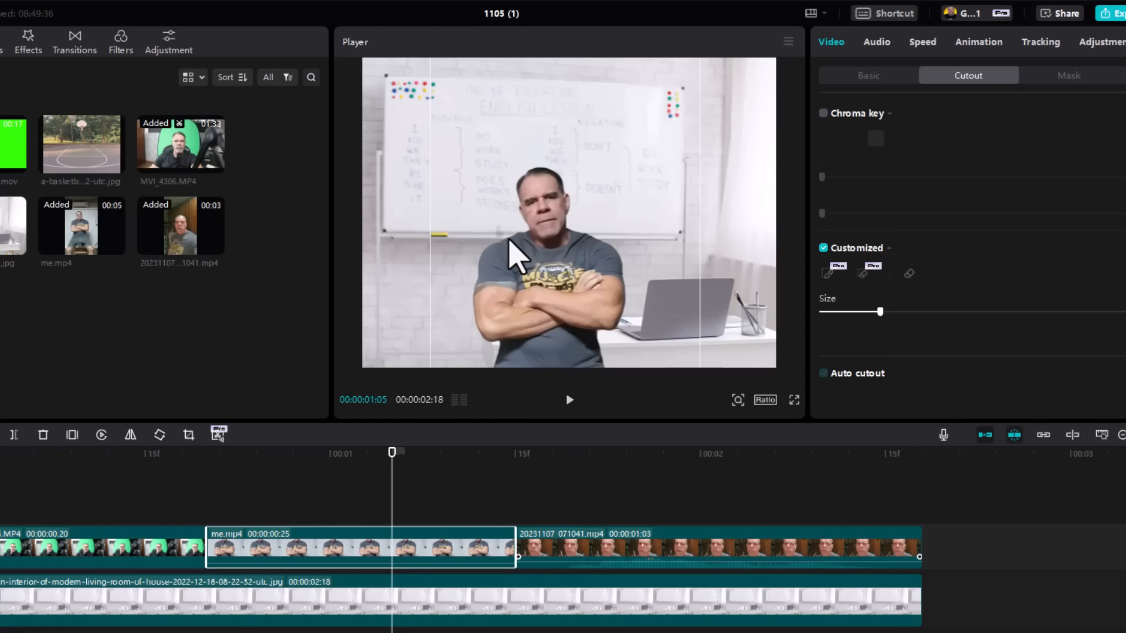
pyautogui.click(908, 274)
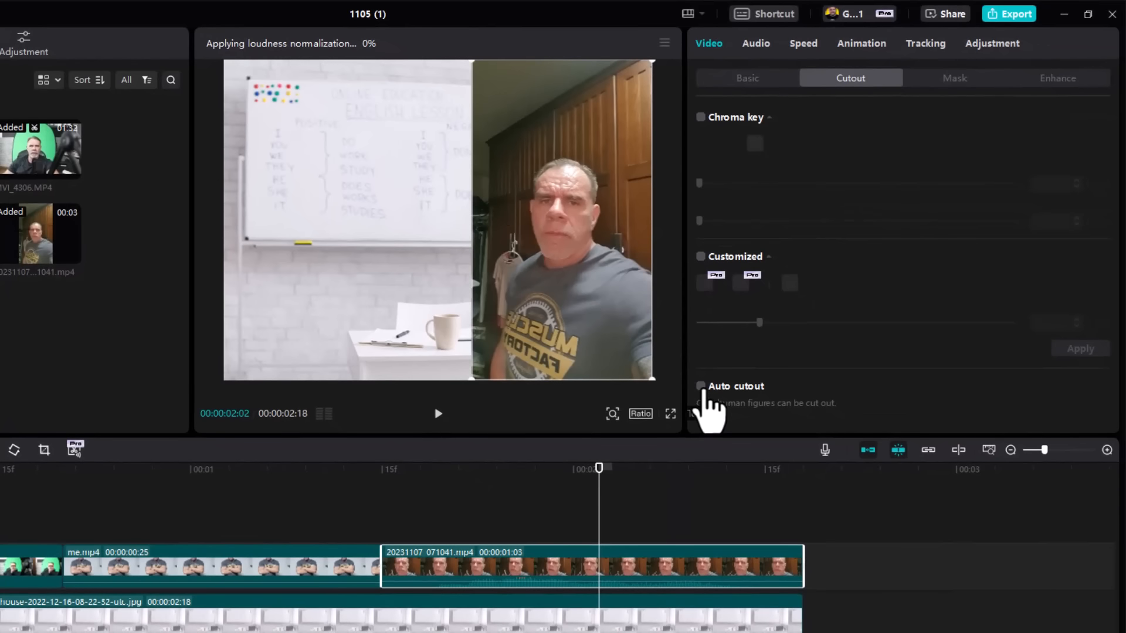
# - Try auto cutout on the 20231107_071041.mp4 clip and check it along the timeline
pyautogui.click(701, 385)
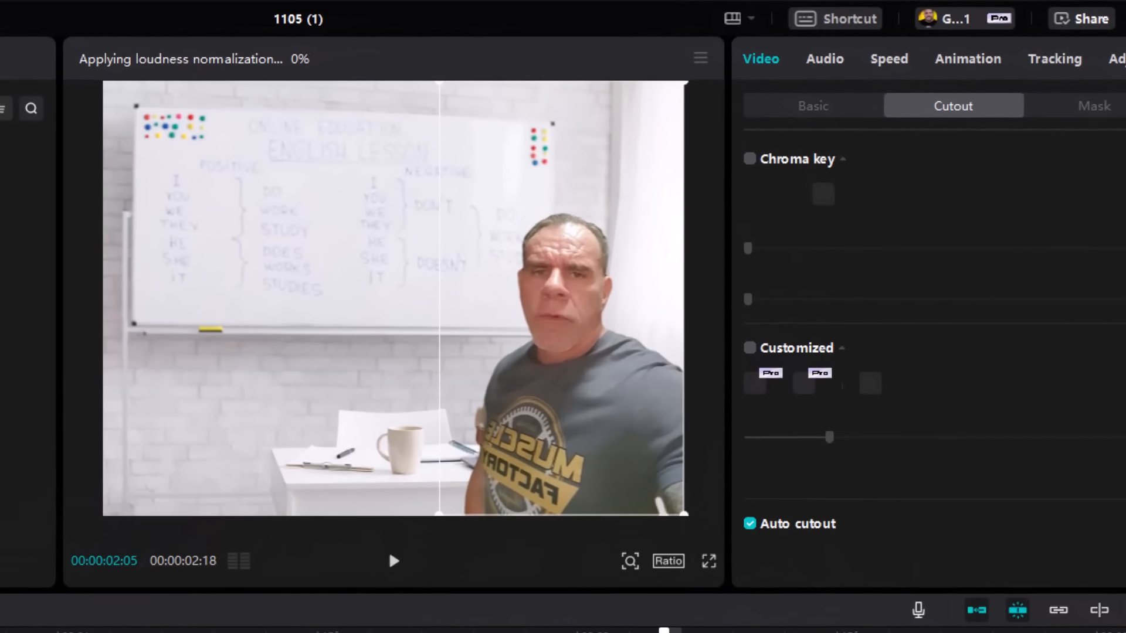
pyautogui.moveTo(663, 631); pyautogui.dragTo(733, 631)
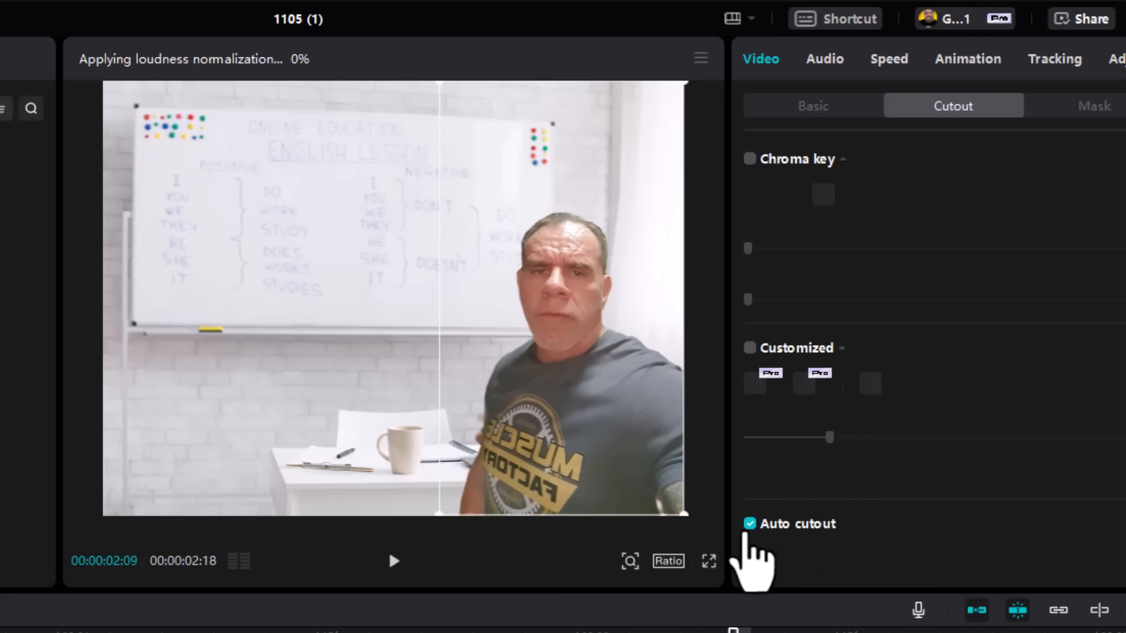
pyautogui.click(745, 527)
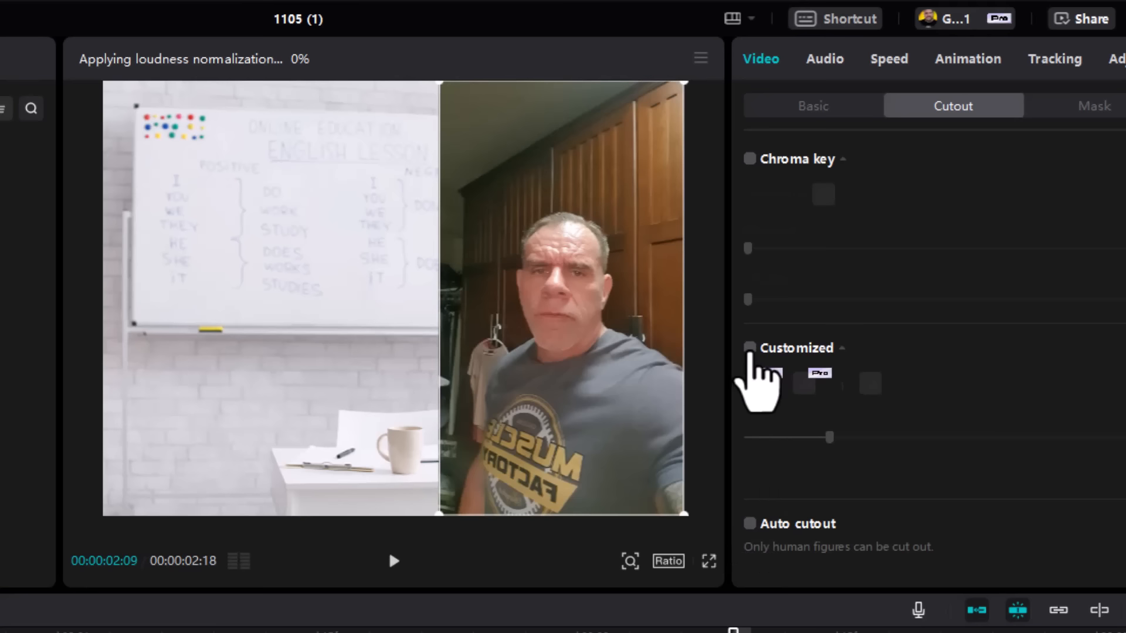
# - Turn on customized cutout for 20231107_071041.mp4 and paint over the man's face and chest with the Smart brush
pyautogui.click(750, 348)
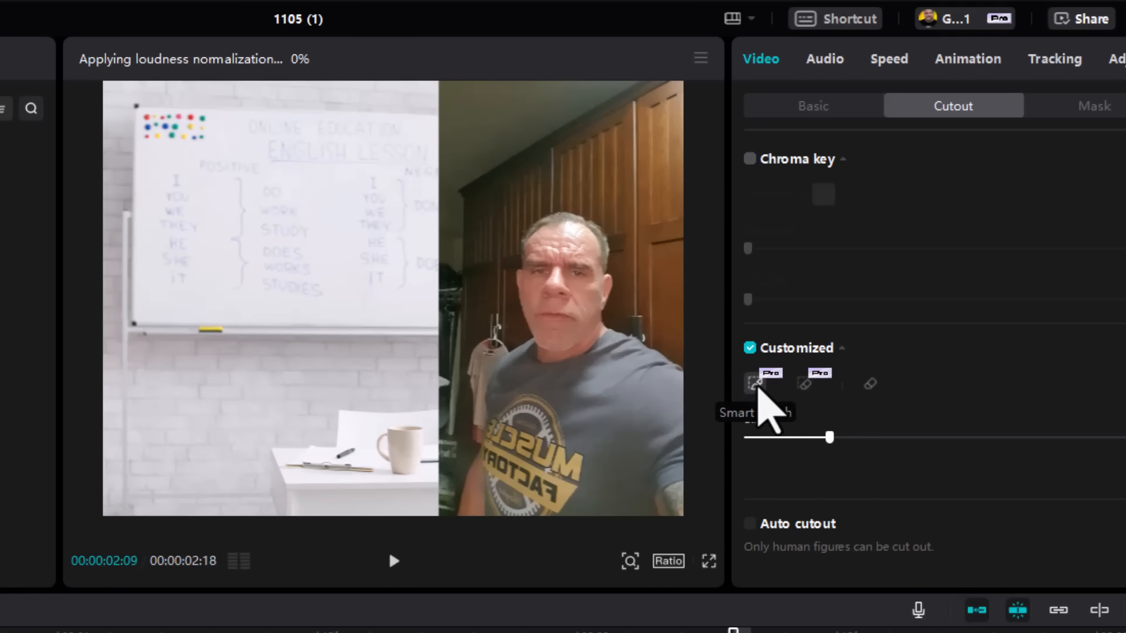
pyautogui.click(755, 384)
pyautogui.moveTo(560, 309); pyautogui.dragTo(582, 384)
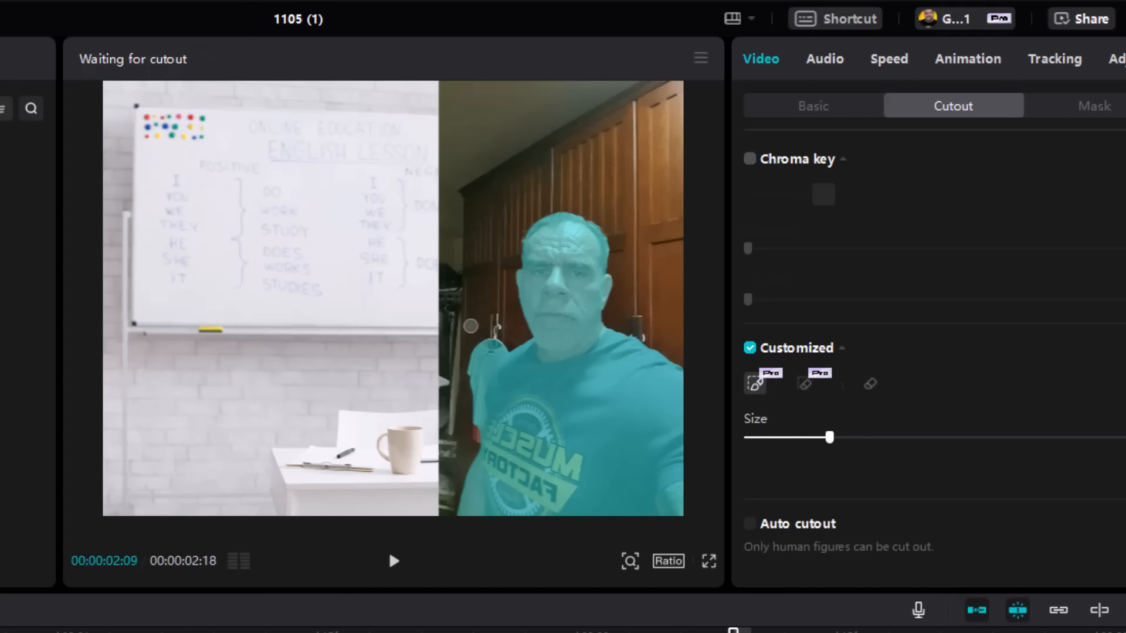
# - Remove the hanging shirt from the selection with the Smart eraser, apply the customized cutout, and scrub through the clip to check it
pyautogui.click(870, 383)
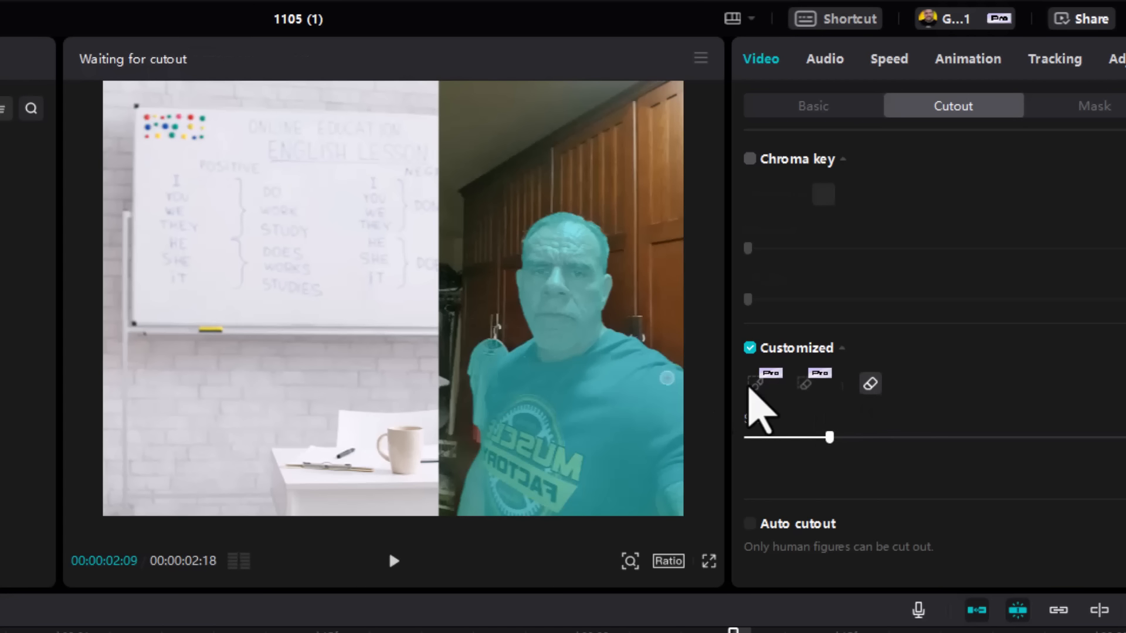
pyautogui.click(804, 383)
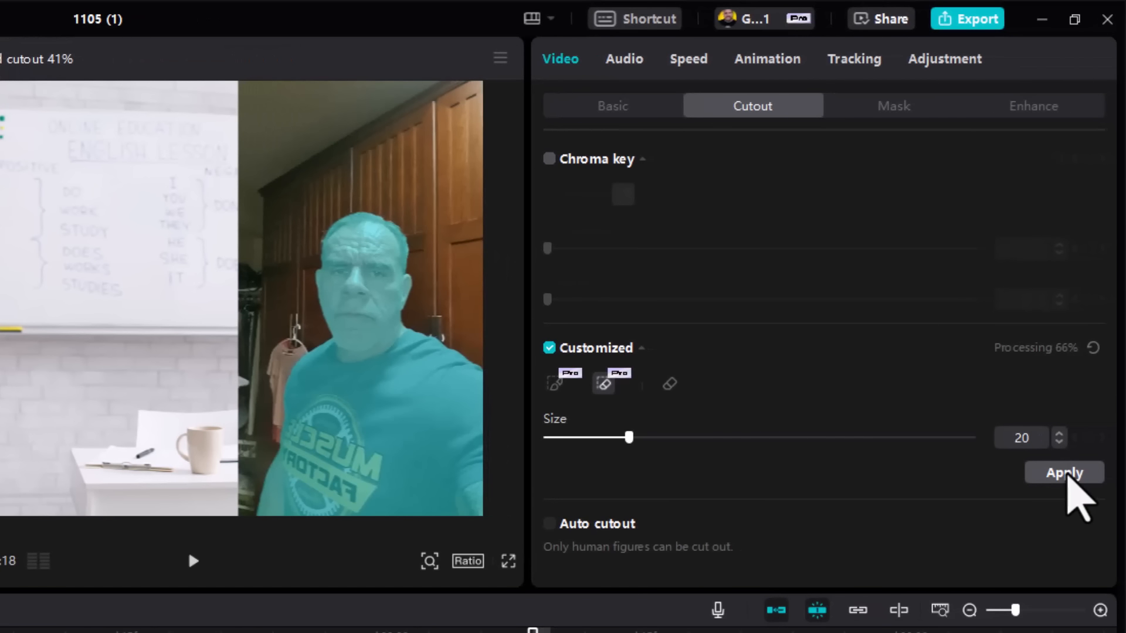
pyautogui.click(1065, 475)
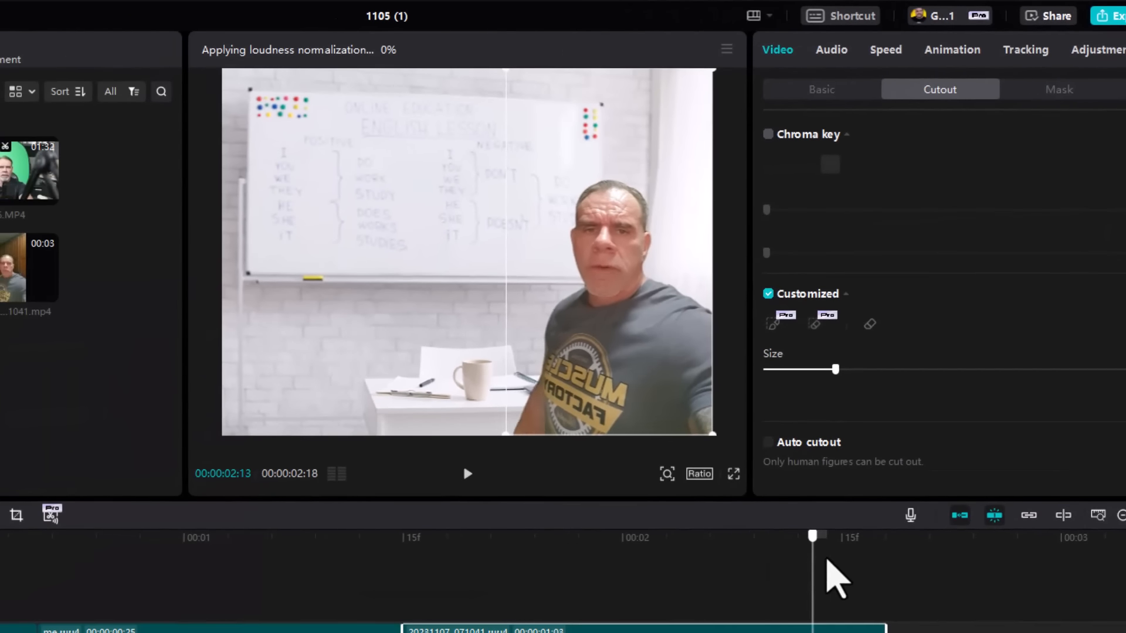
pyautogui.moveTo(827, 559); pyautogui.dragTo(751, 594)
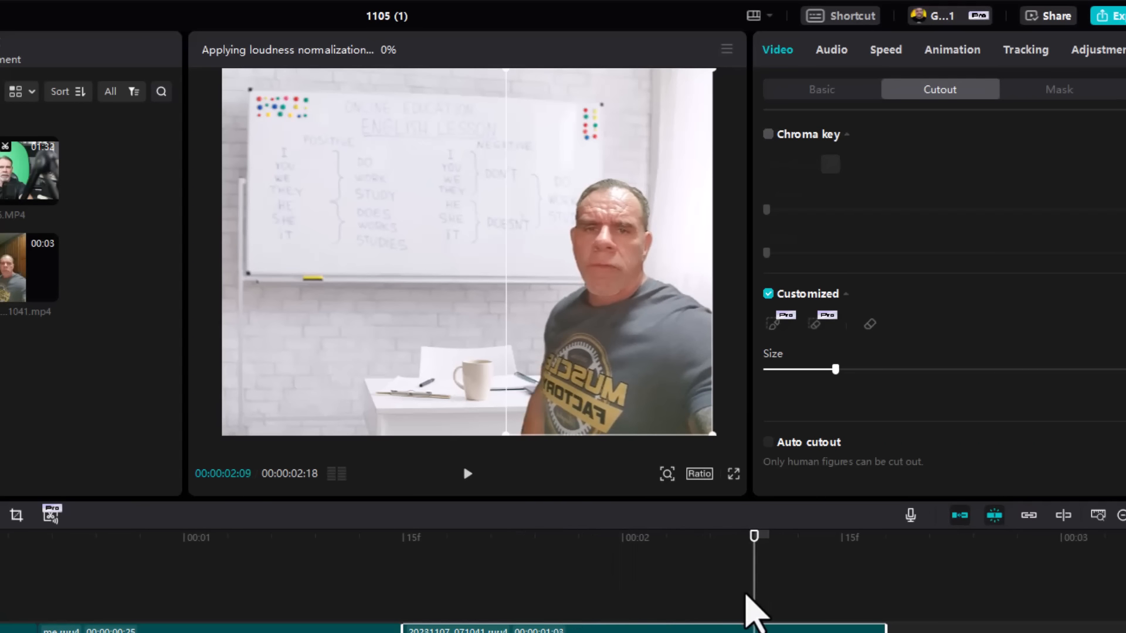